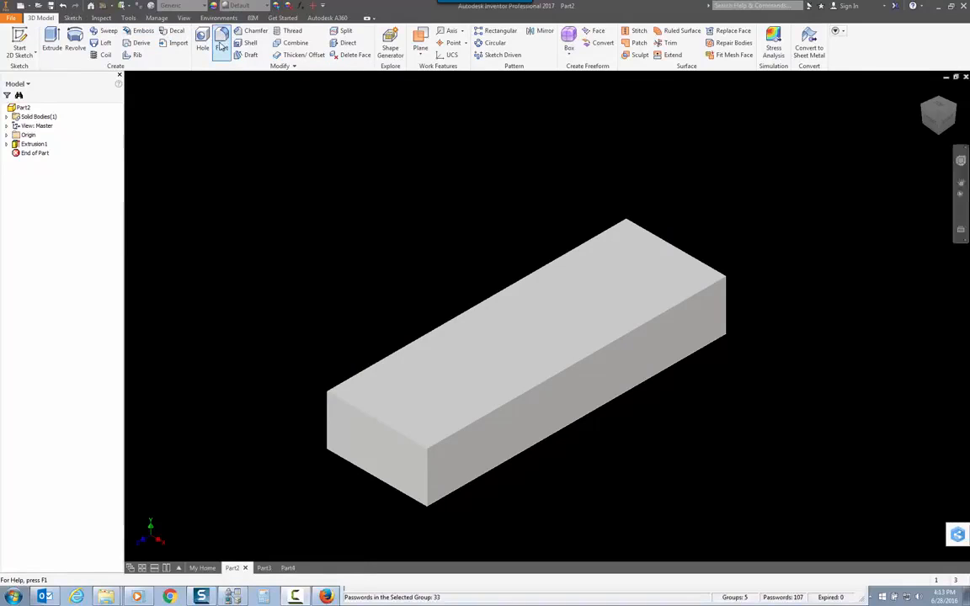
Step: Fillet the nearest vertical edge of the block and the diagonally opposite one with a 0.5 in constant radius
click(221, 46)
drag(279, 81, 367, 156)
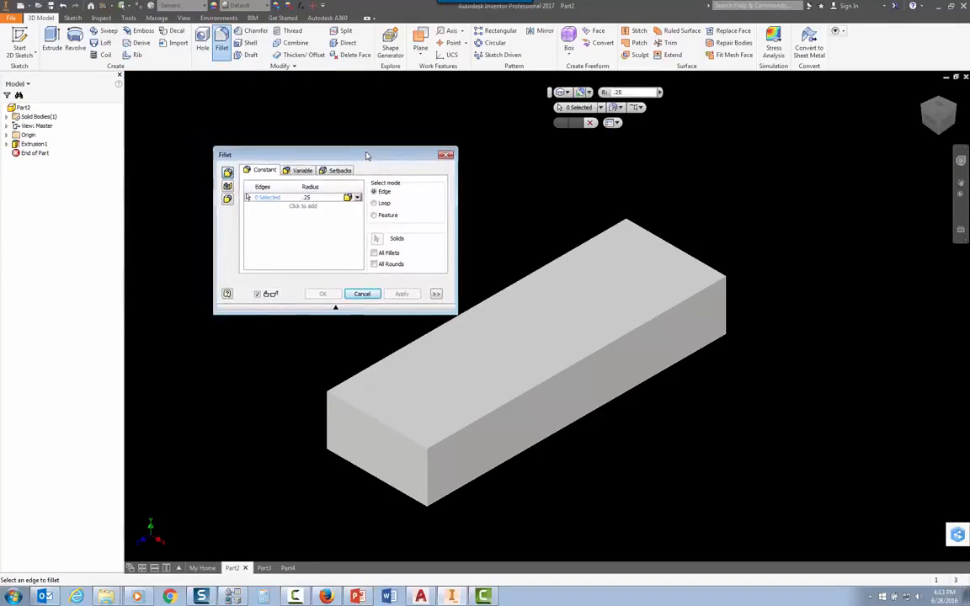
click(312, 198)
drag(313, 197, 298, 196)
click(428, 489)
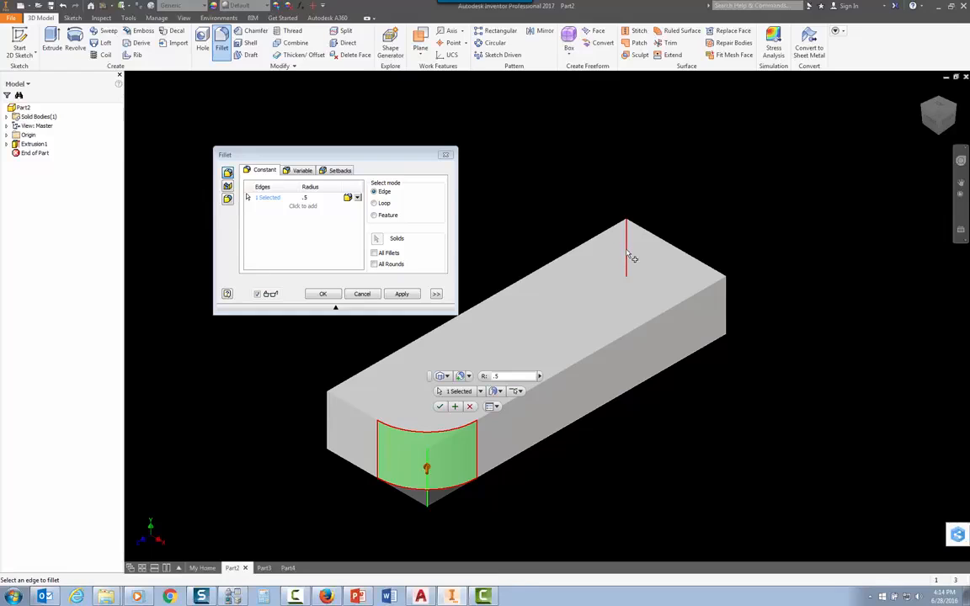
click(626, 255)
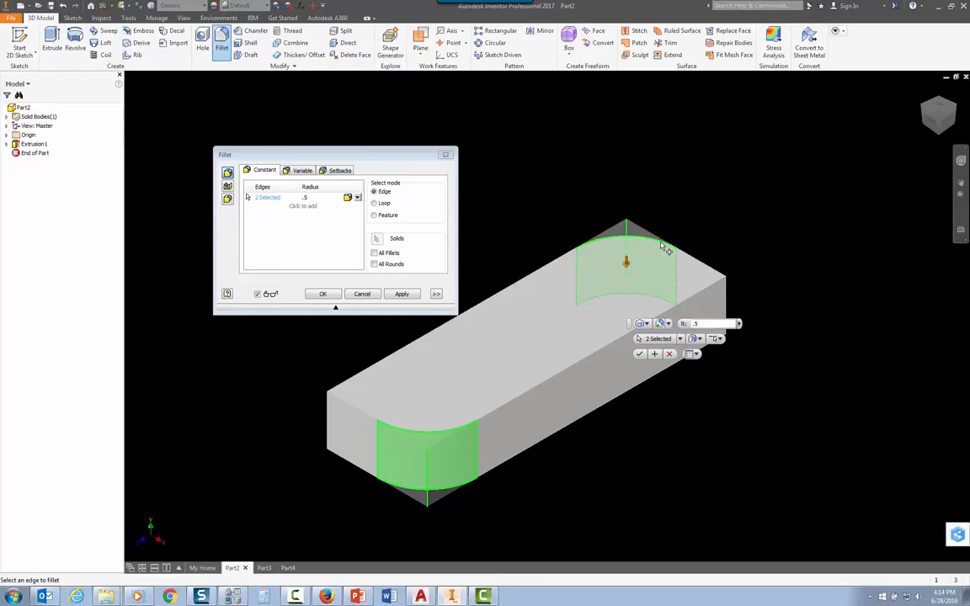
click(401, 295)
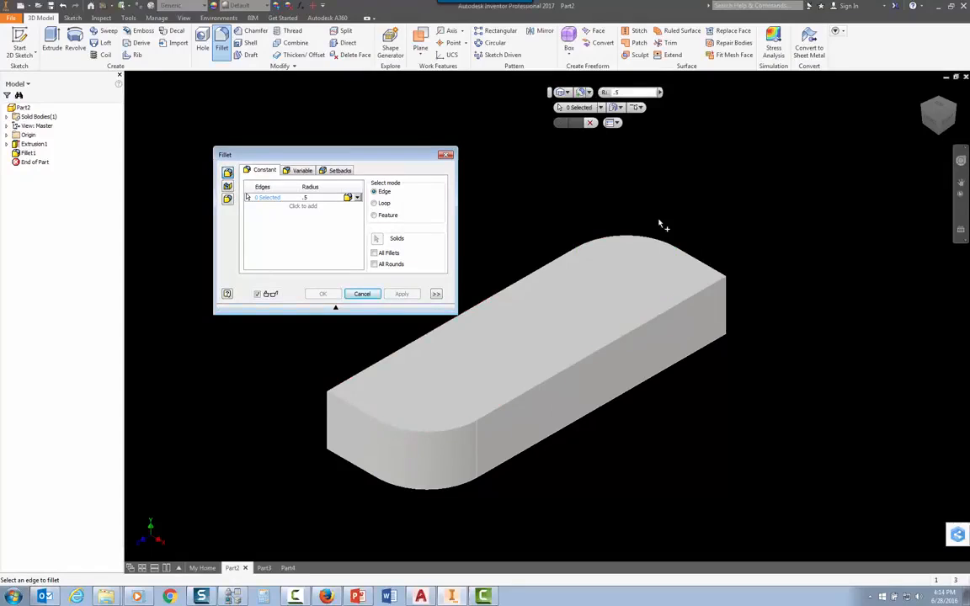
Step: Fillet the two remaining vertical corner edges of the block with a 0.25 in constant radius
click(310, 198)
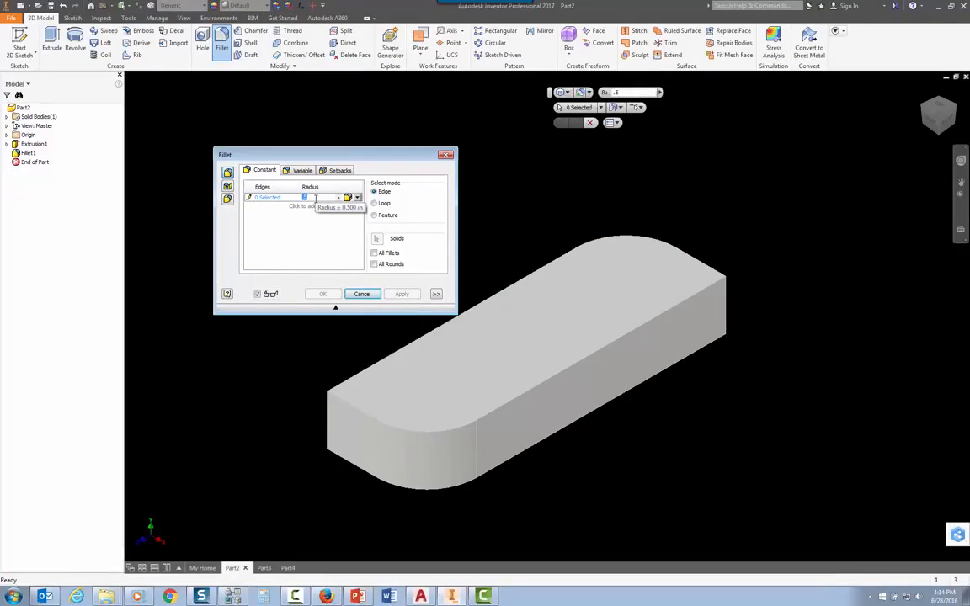
key(BackSpace)
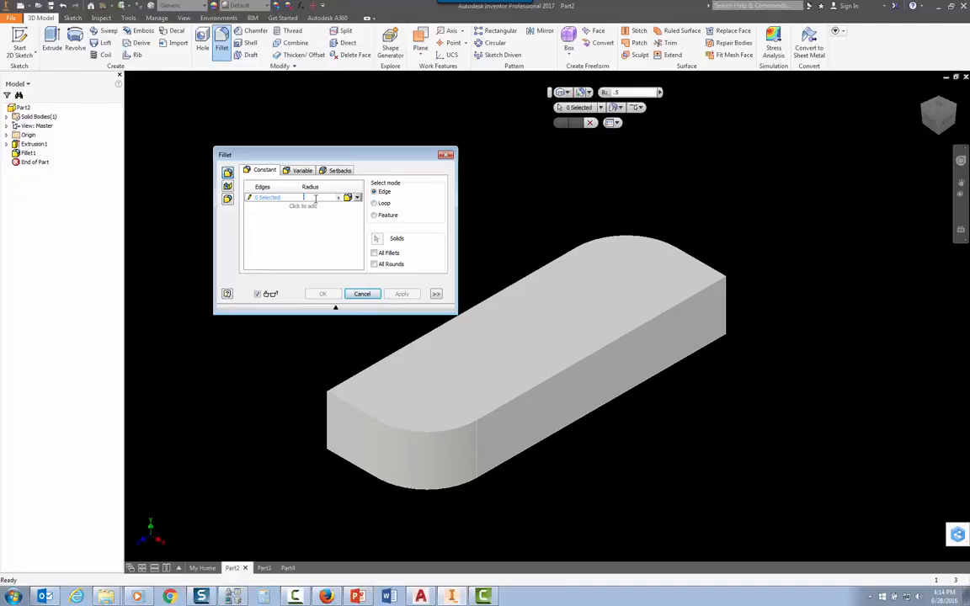
text(.25)
key(Return)
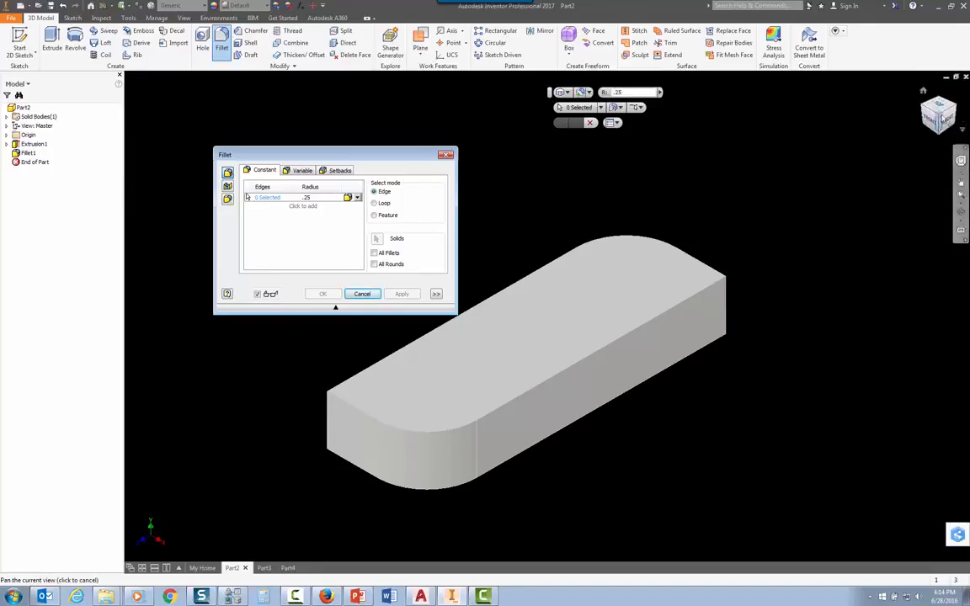
click(955, 110)
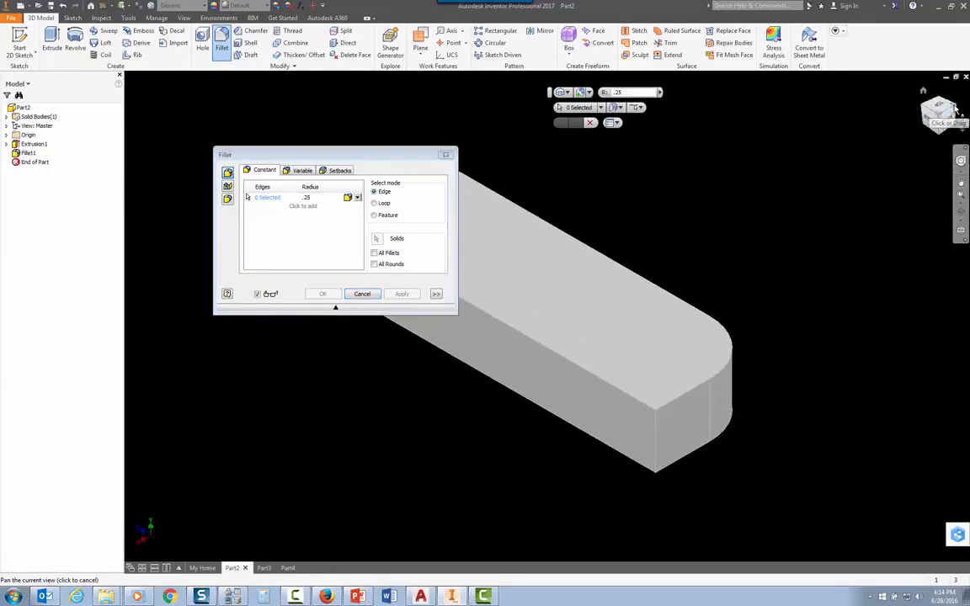
click(656, 435)
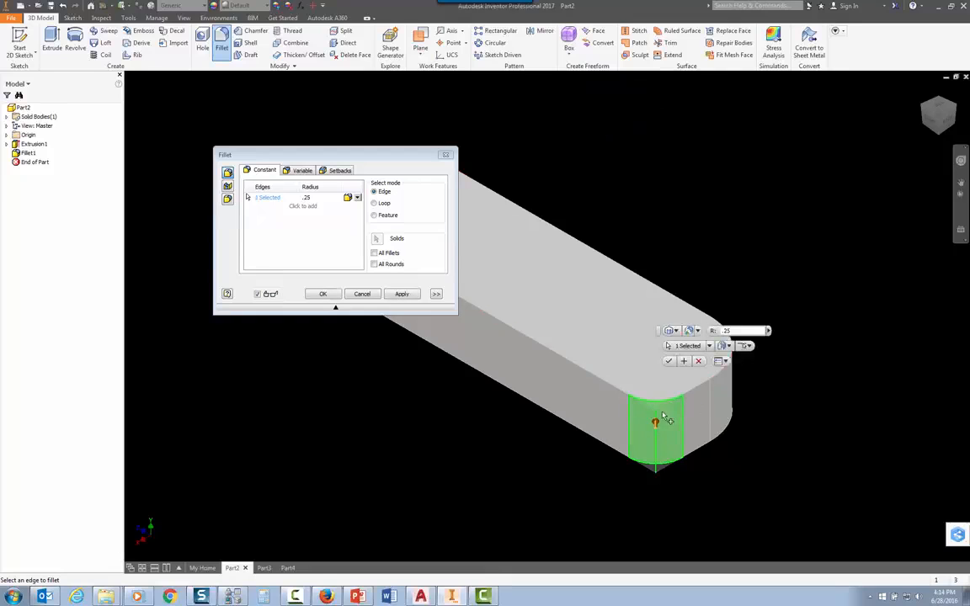
drag(371, 155, 848, 93)
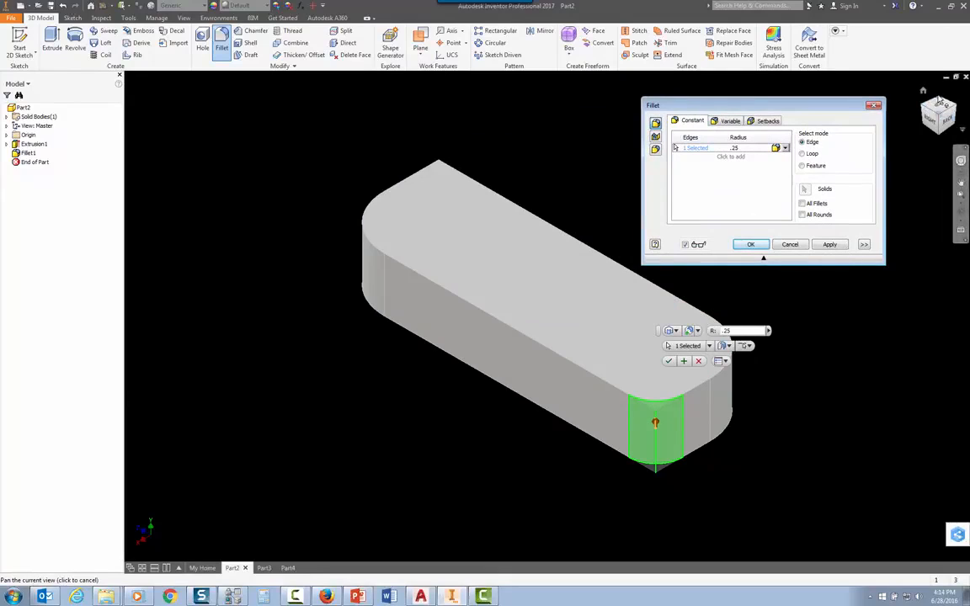
click(937, 101)
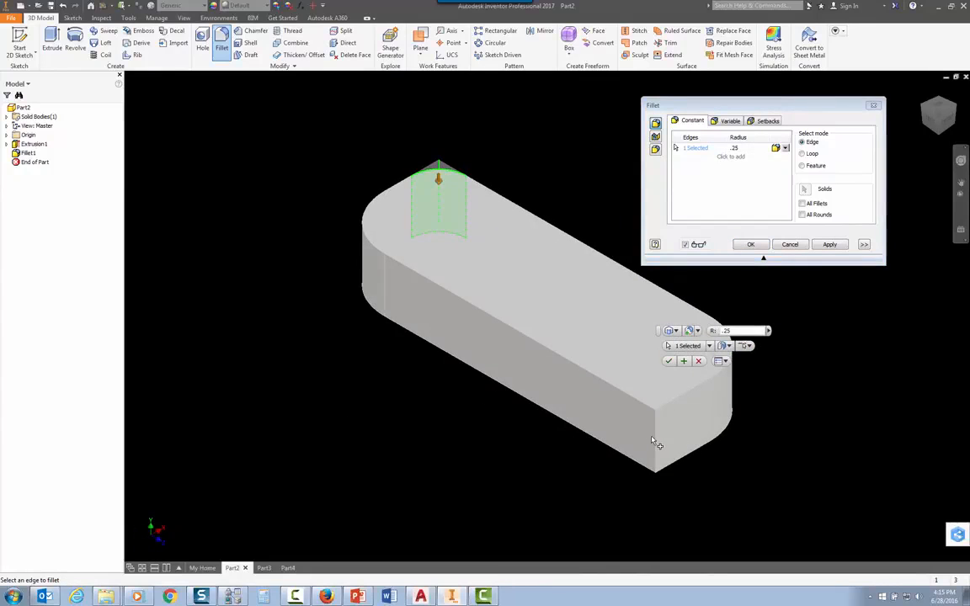
click(656, 442)
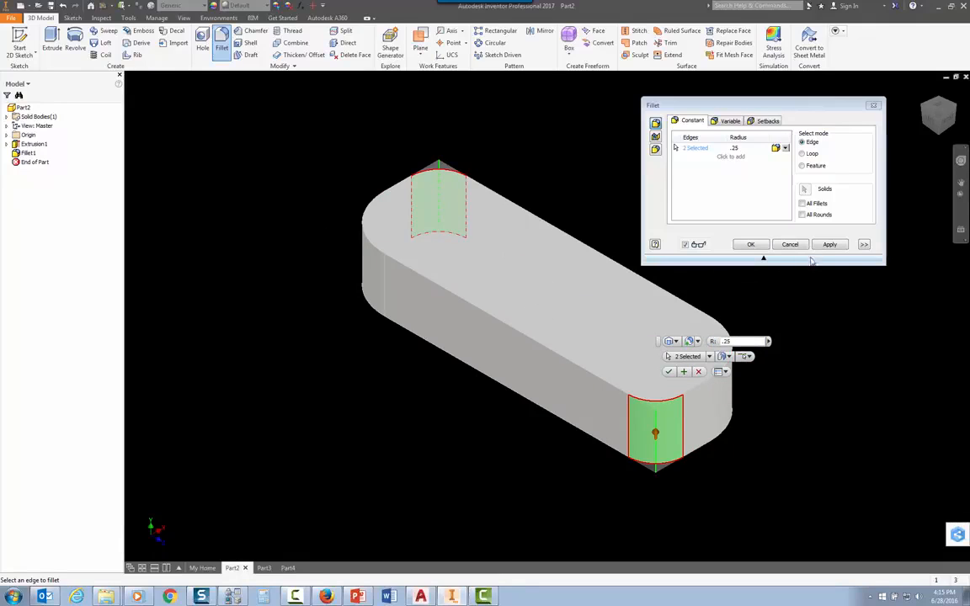
click(763, 245)
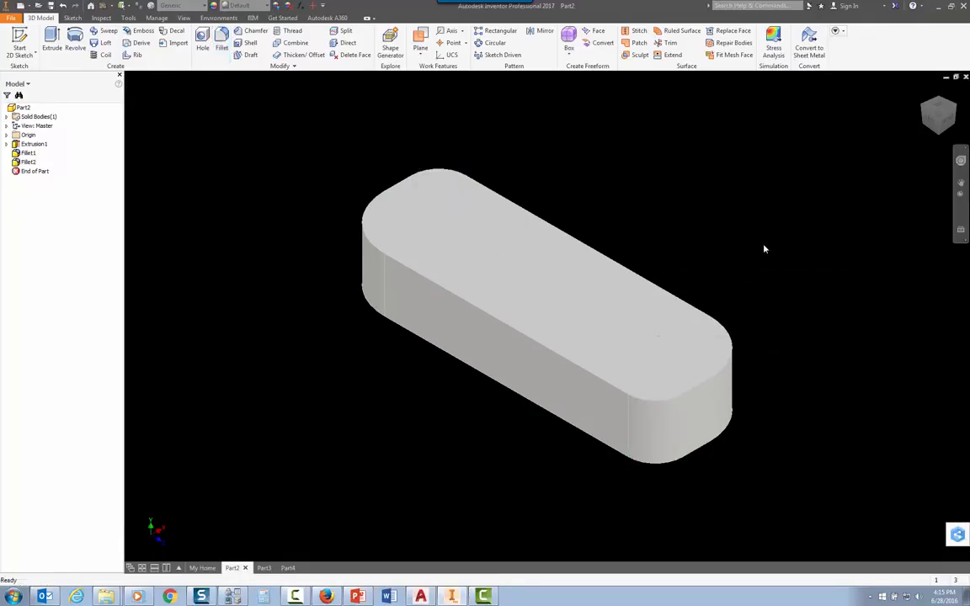
Step: Edit the Fillet1 feature and set its radius to 0.25 in
click(940, 108)
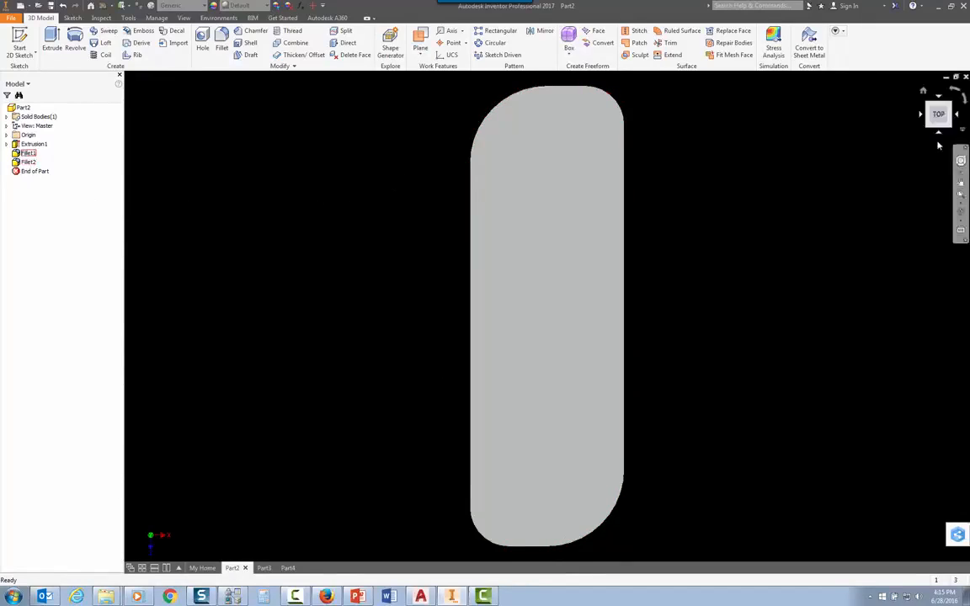
click(922, 91)
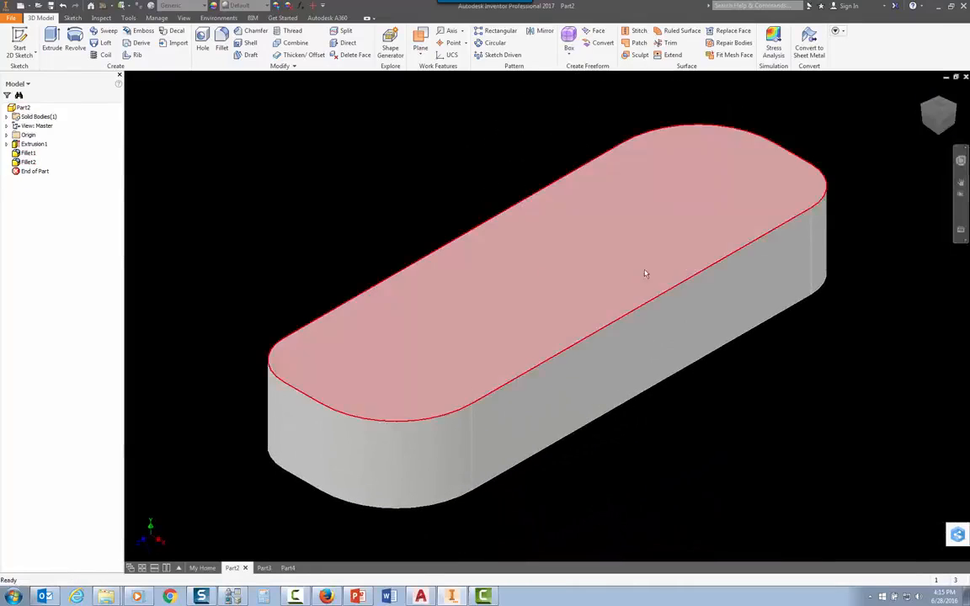
right_click(33, 154)
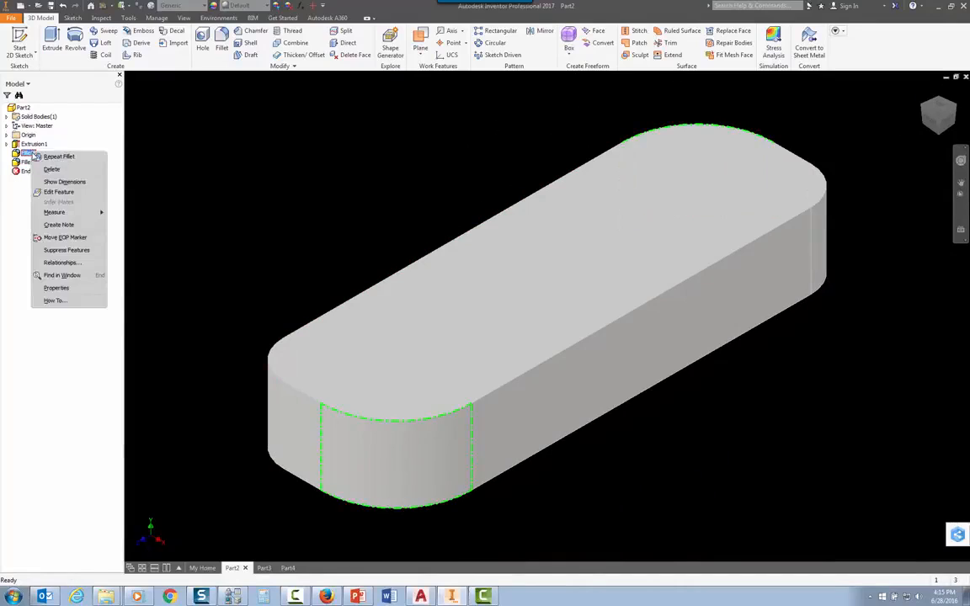
click(73, 194)
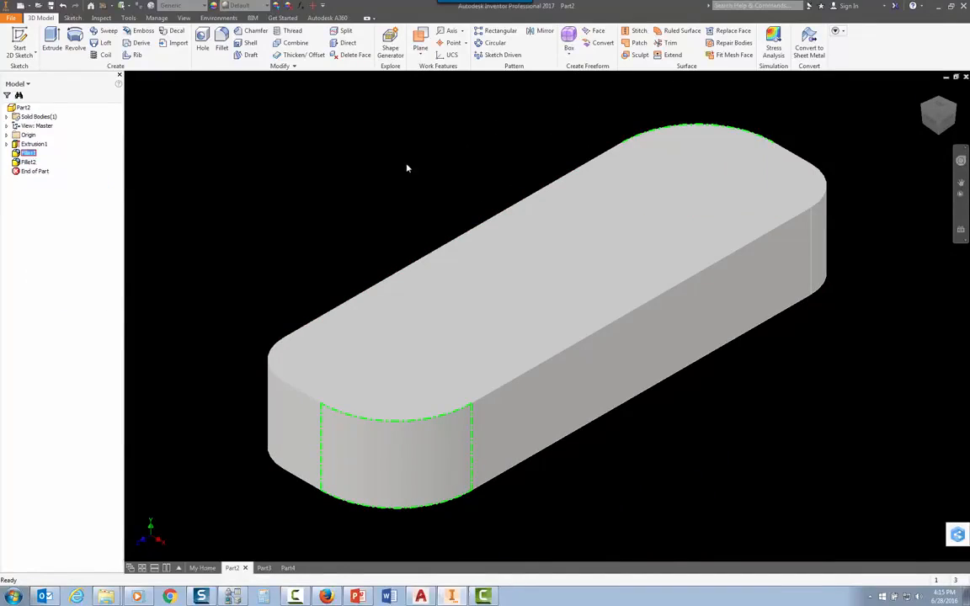
drag(671, 104, 311, 117)
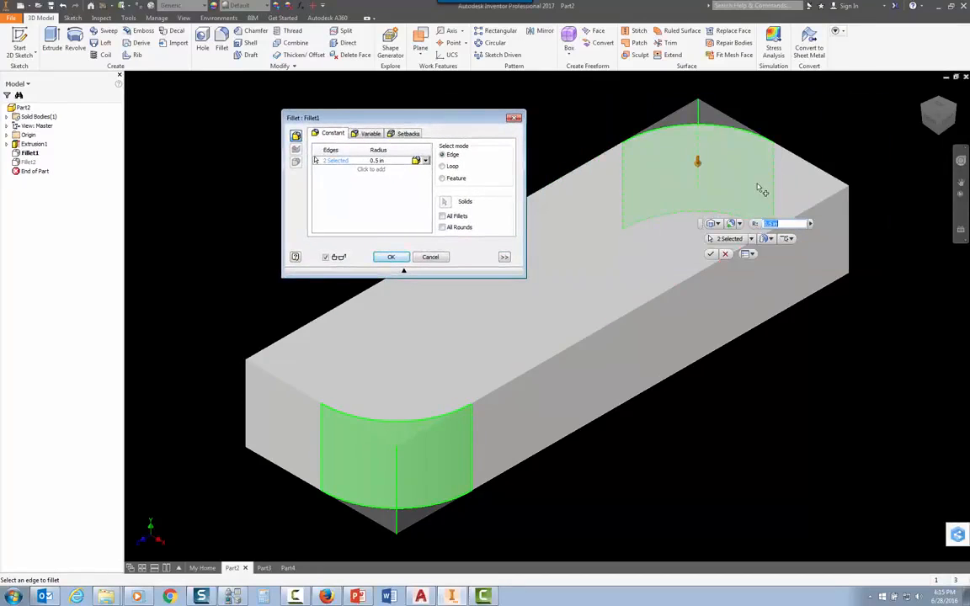
click(397, 160)
drag(396, 161, 376, 163)
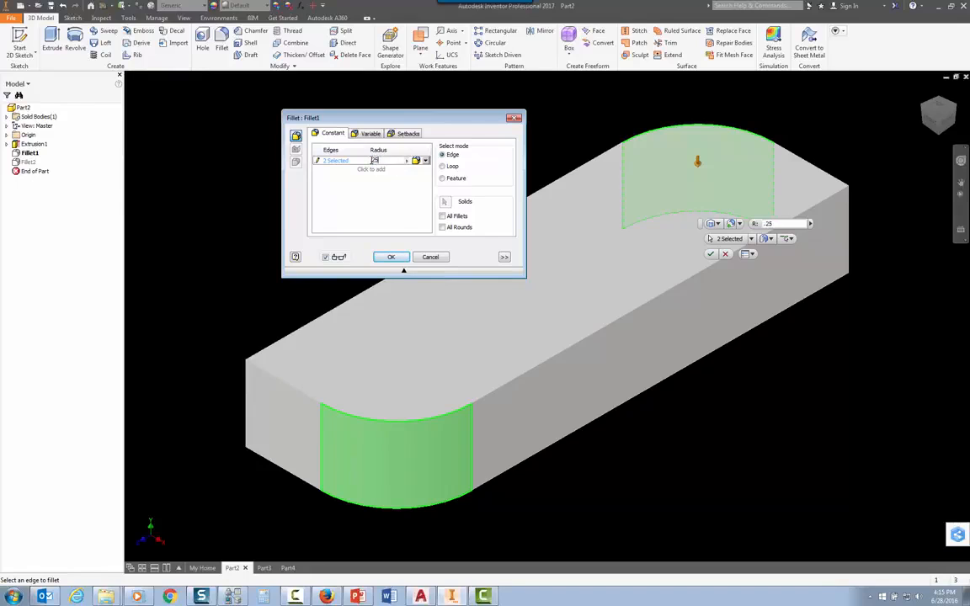
click(392, 257)
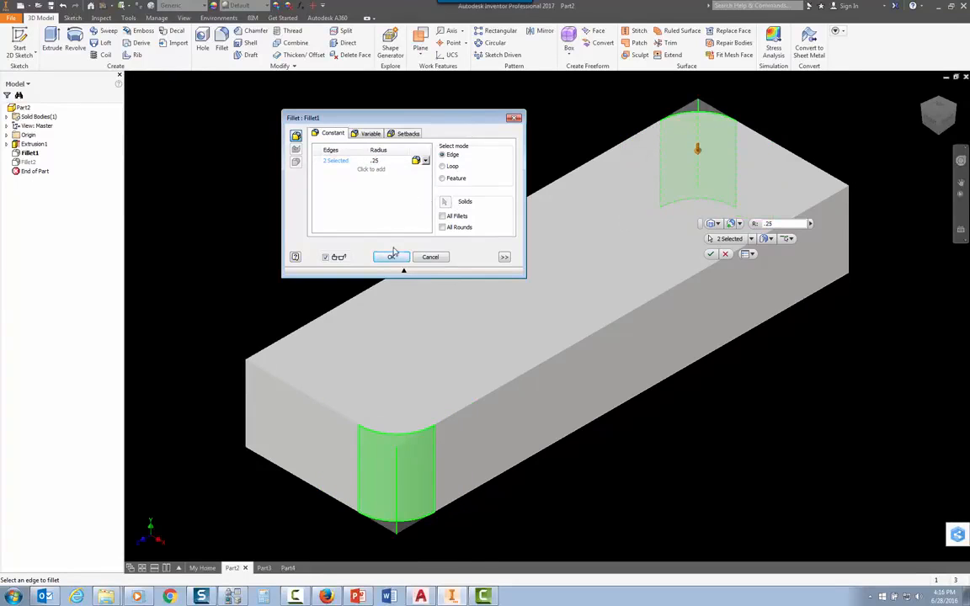
click(400, 260)
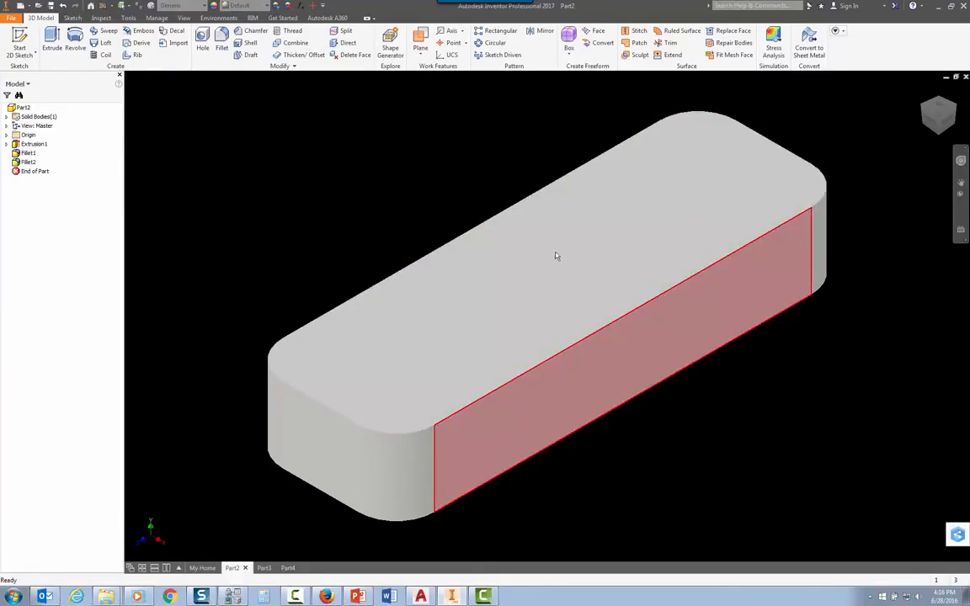
Step: Edit the Fillet2 feature and set its radius to 0.375 in
click(28, 163)
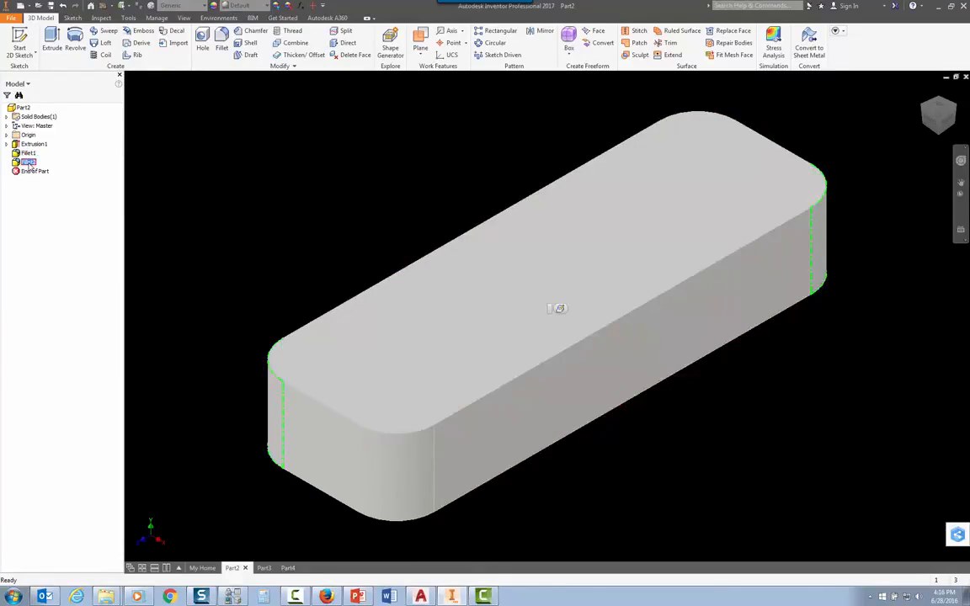
right_click(30, 164)
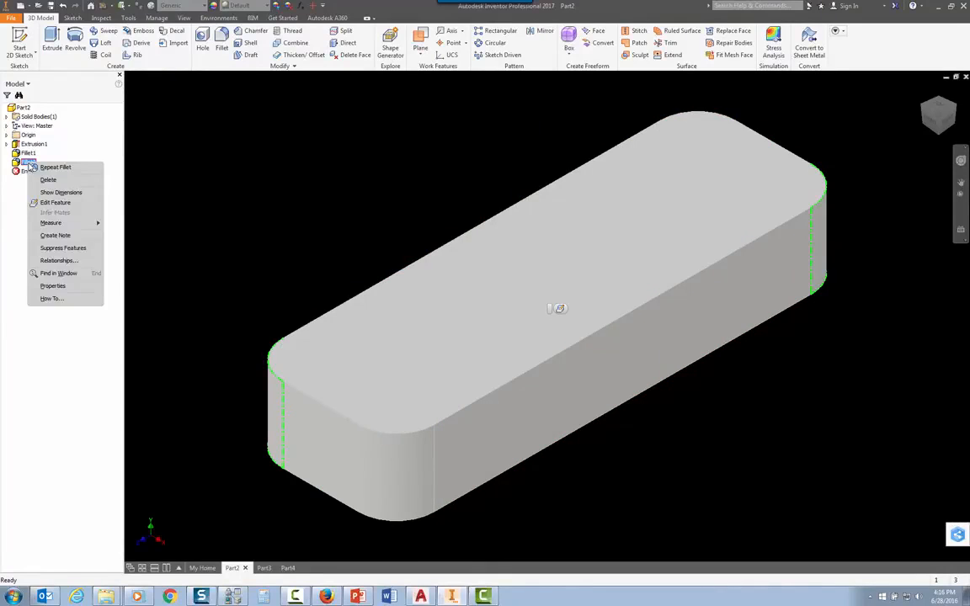
click(55, 202)
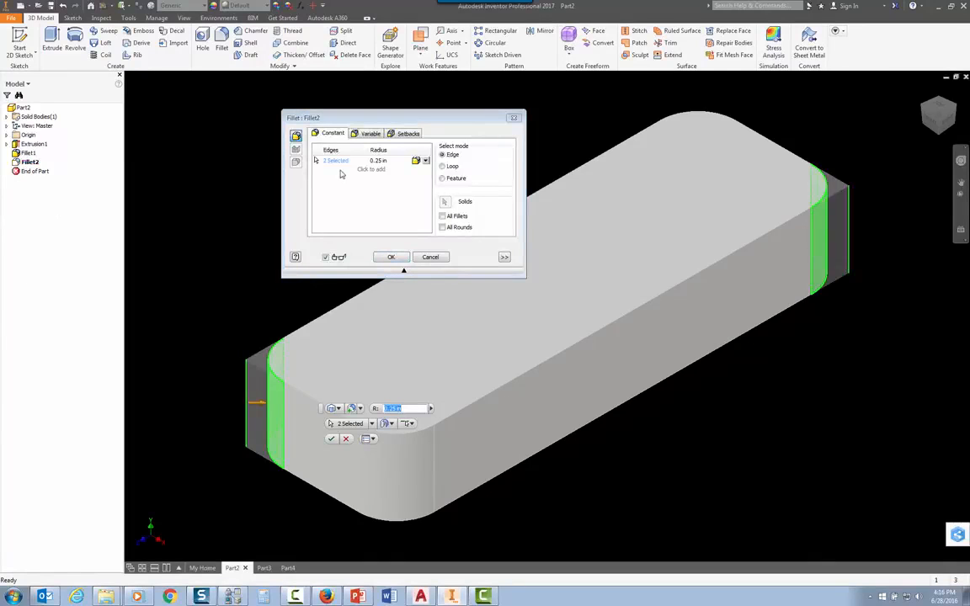
click(378, 161)
text(.3)
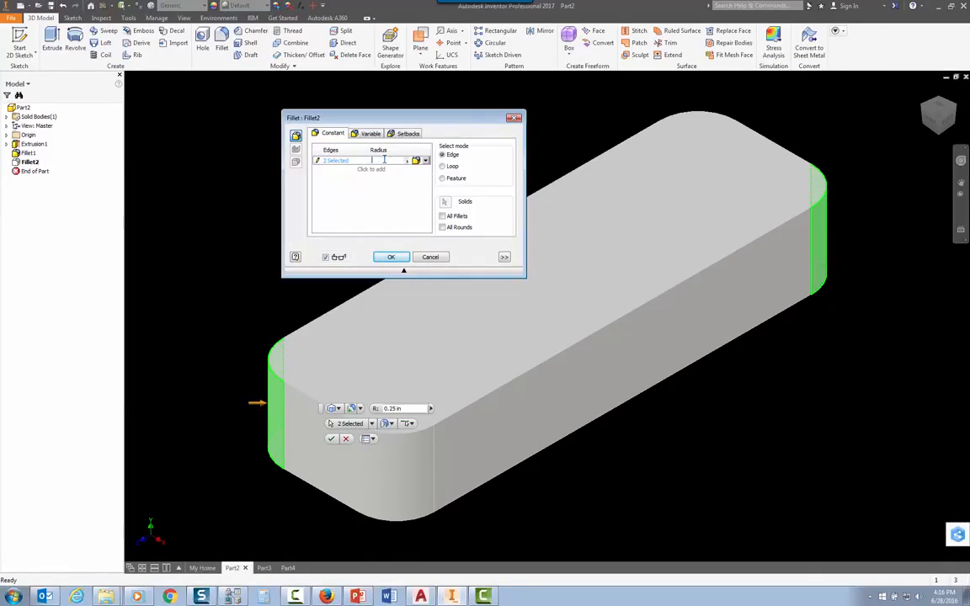
text(75)
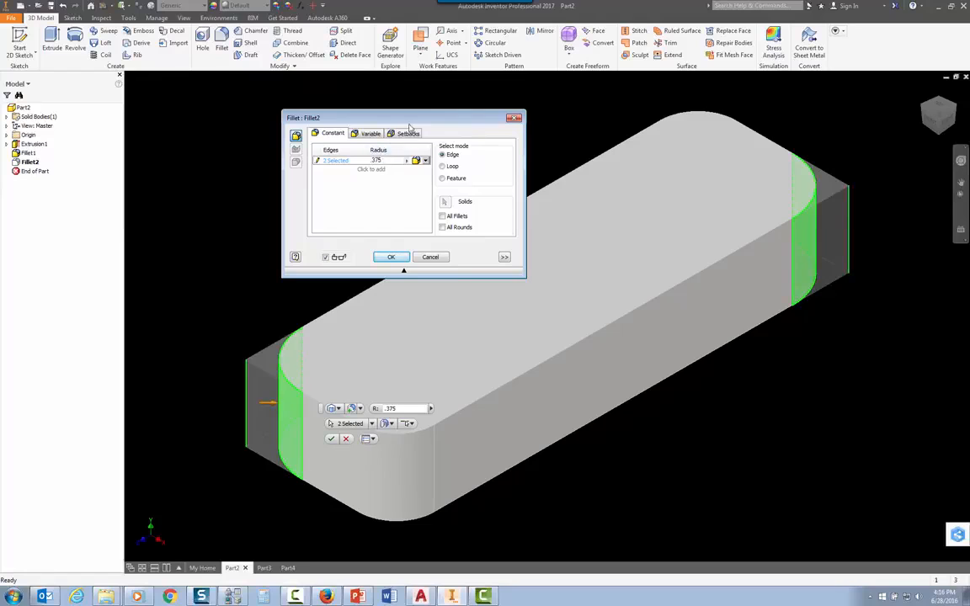
click(396, 256)
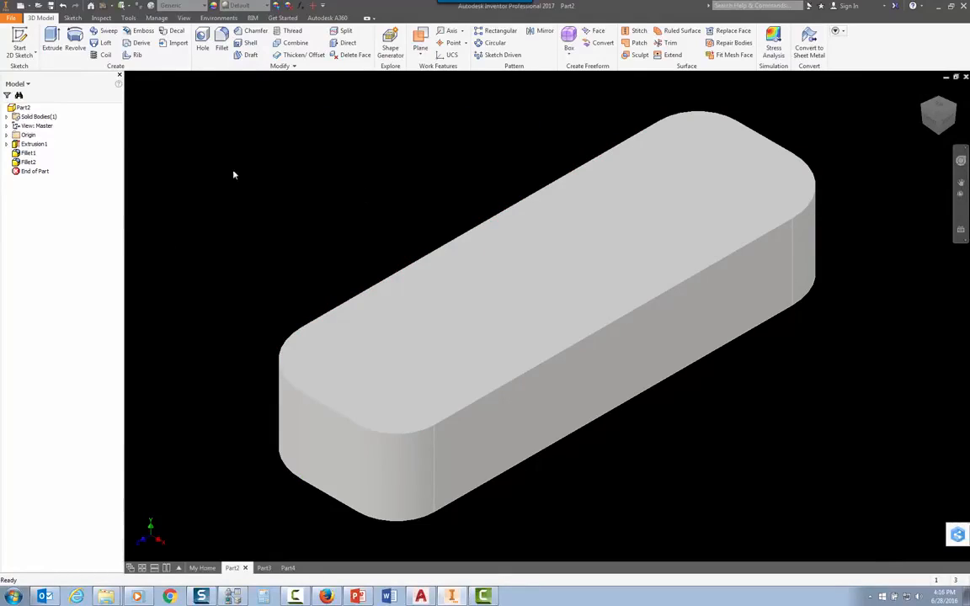
Step: Delete both fillet features, Fillet1 and Fillet2, from the part
click(29, 154)
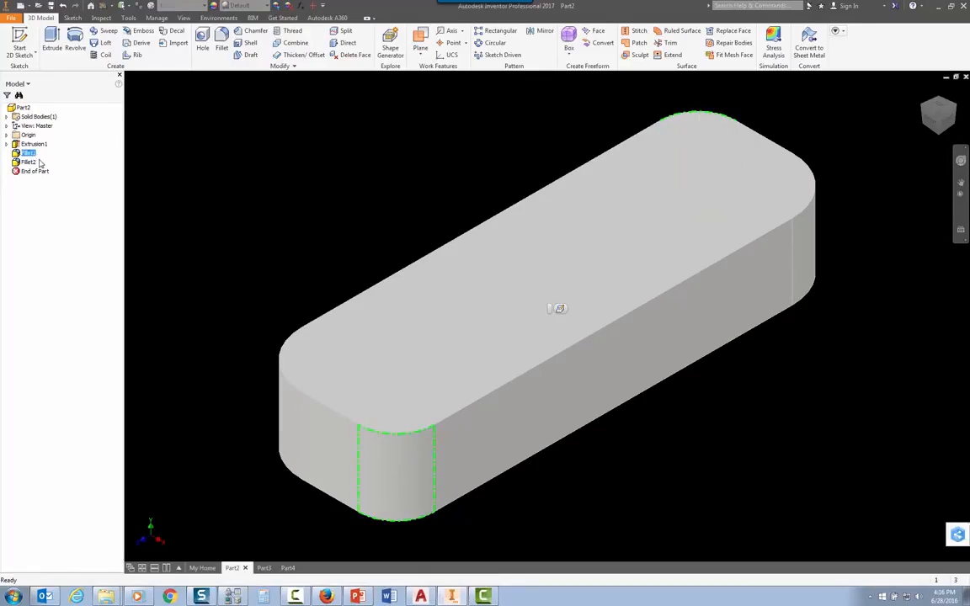
ctrl+click(30, 162)
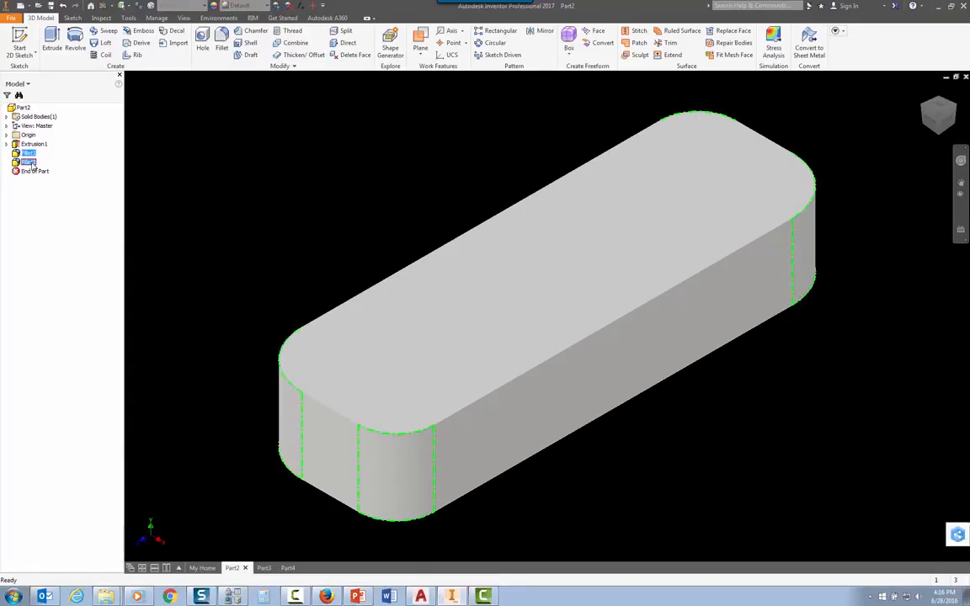
right_click(30, 160)
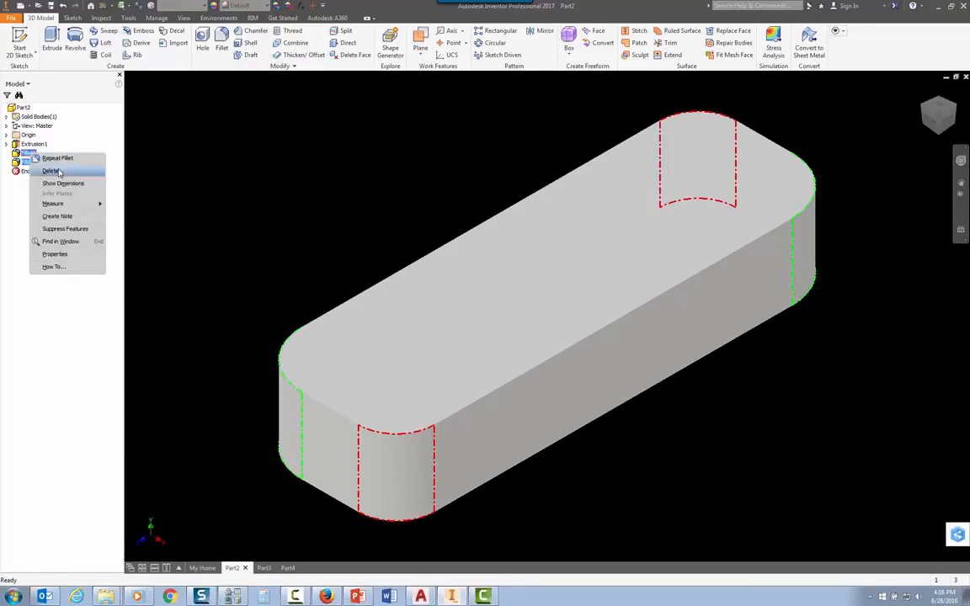
click(52, 171)
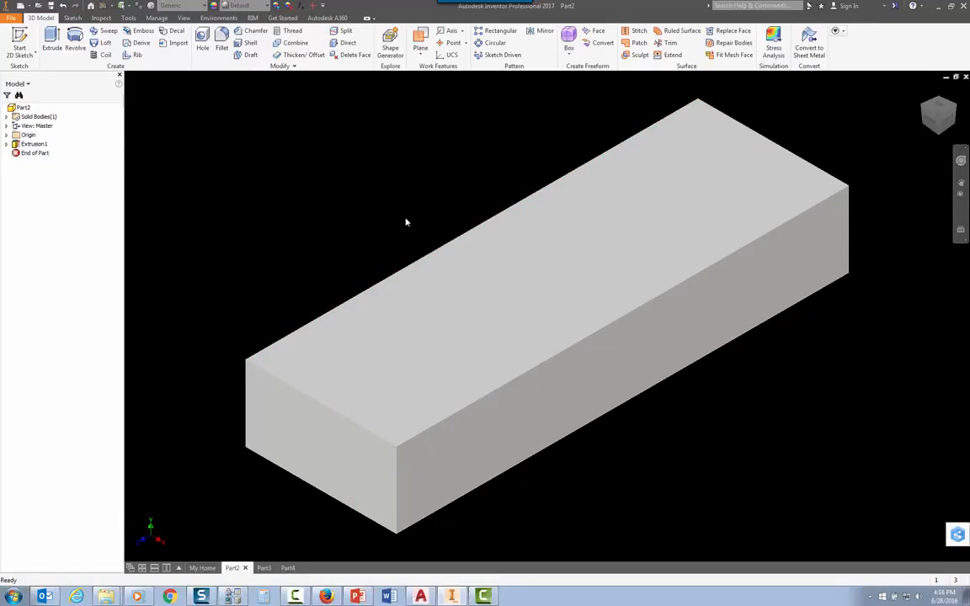
Step: Chamfer the nearest vertical edge of the block using the single Distance method with a distance of 0.25 in
click(262, 36)
drag(295, 149, 293, 168)
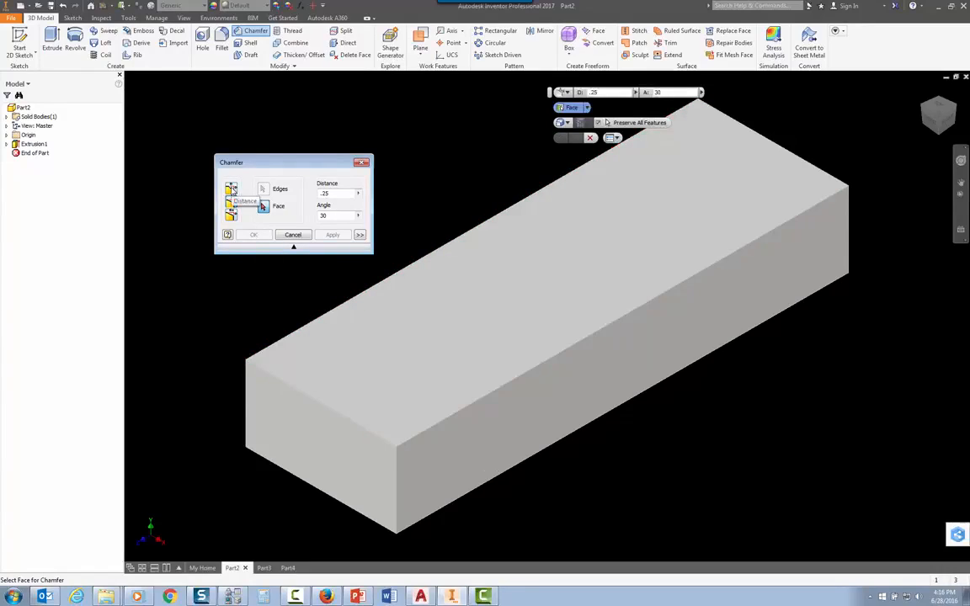
click(231, 190)
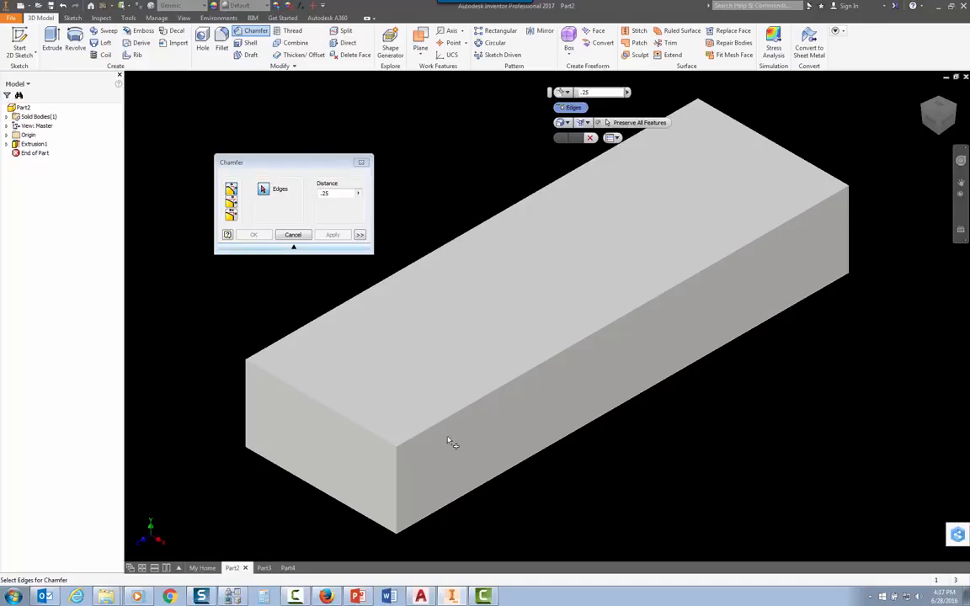
click(396, 490)
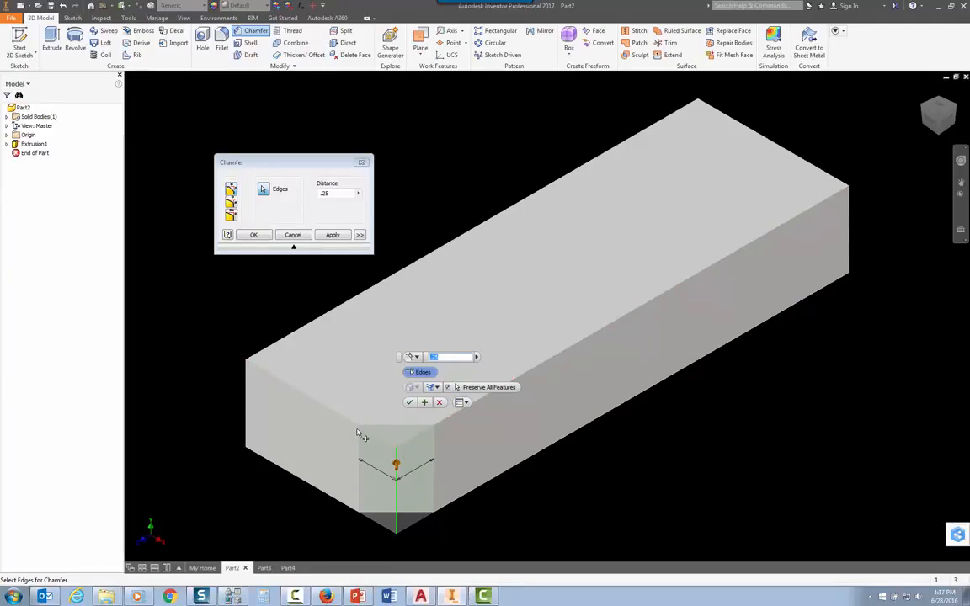
click(254, 236)
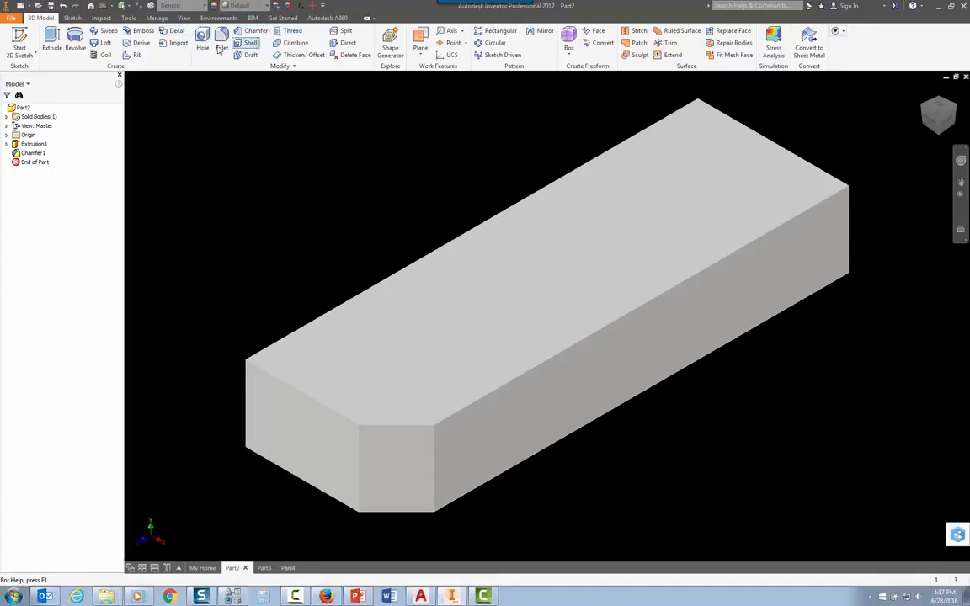
Step: Chamfer the vertical edge at the other end of the first chamfer's long side using Distance and Angle, 0.25 in and 30 degrees, with that side as reference face
click(258, 31)
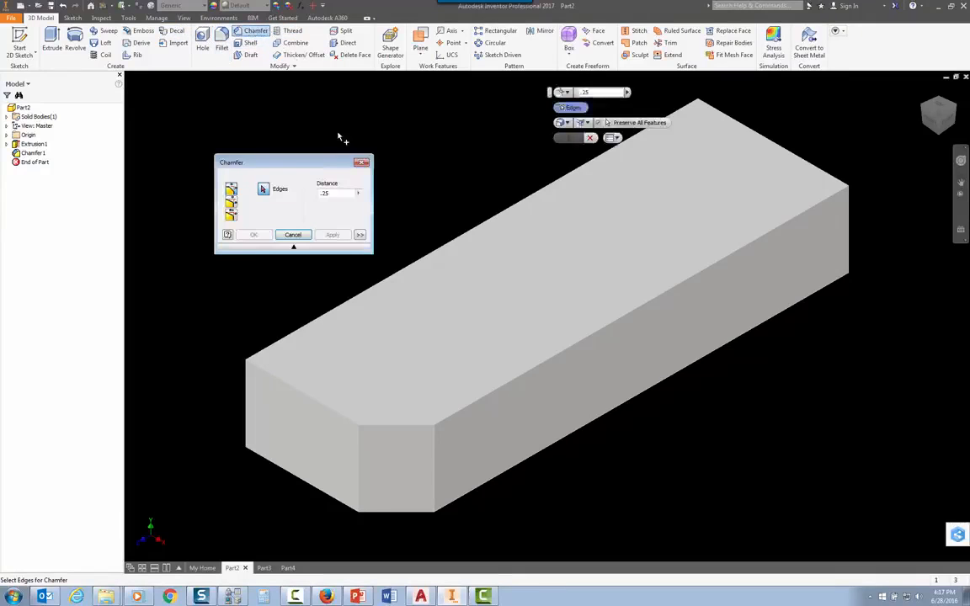
click(232, 204)
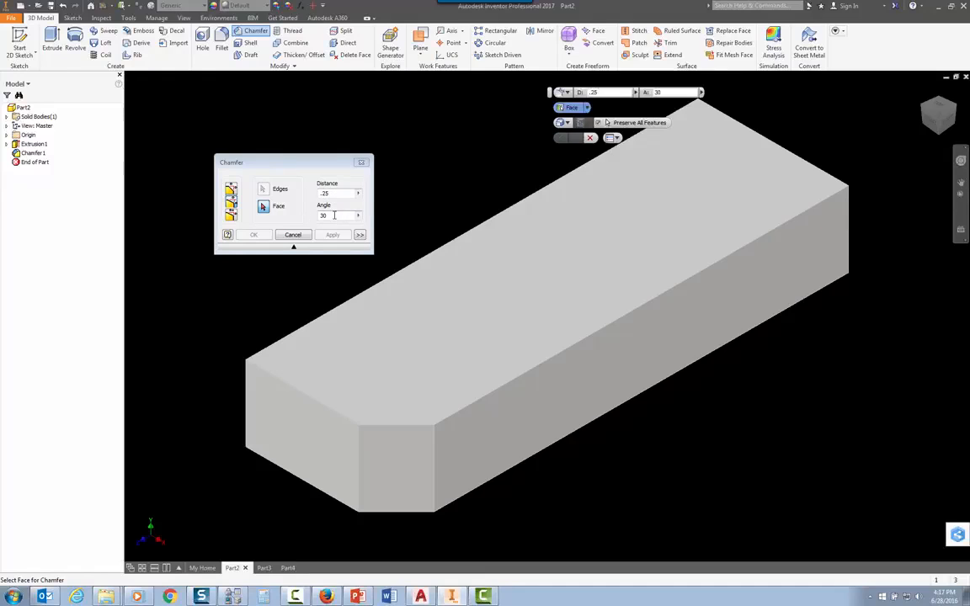
click(956, 110)
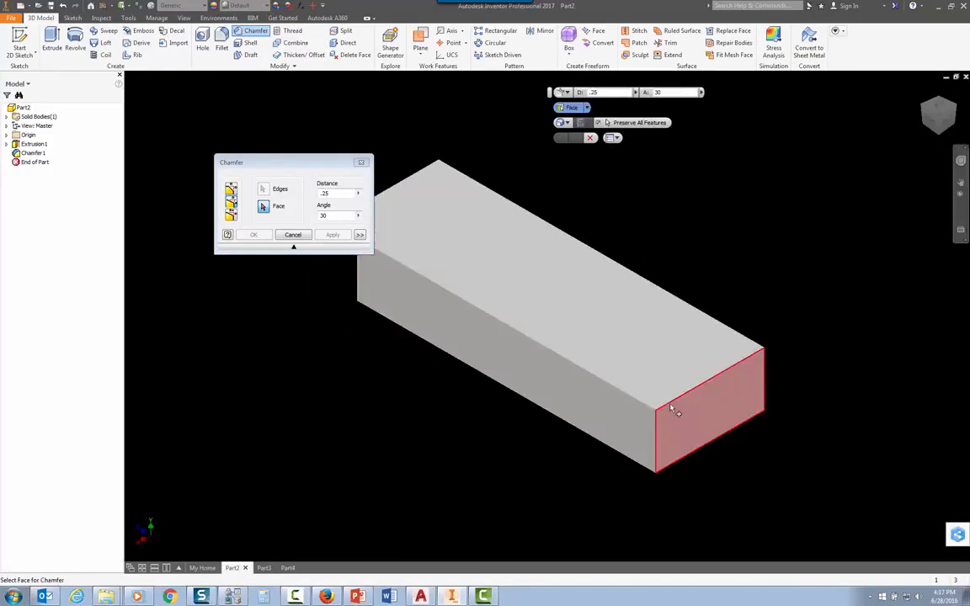
click(336, 193)
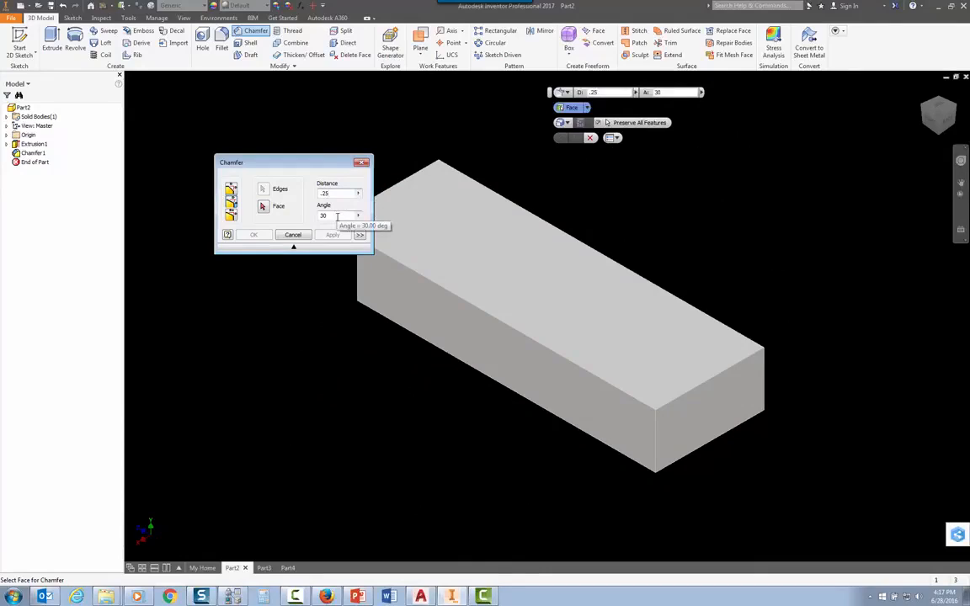
click(264, 207)
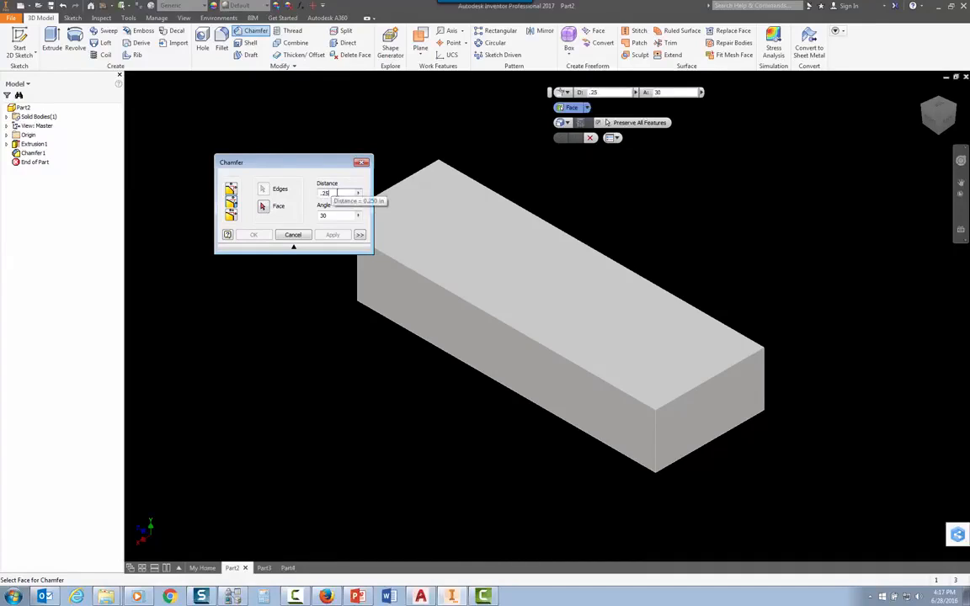
click(264, 207)
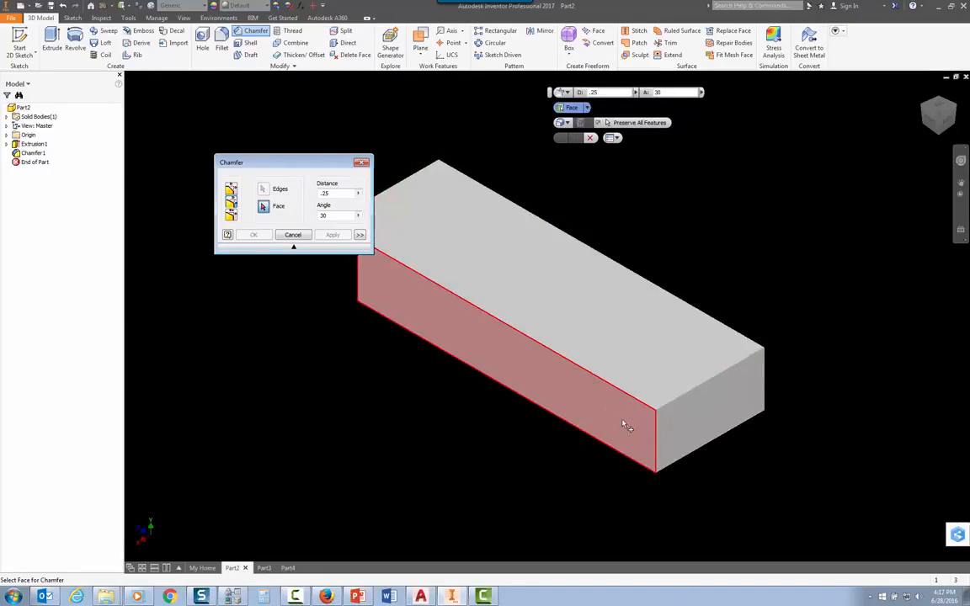
click(633, 421)
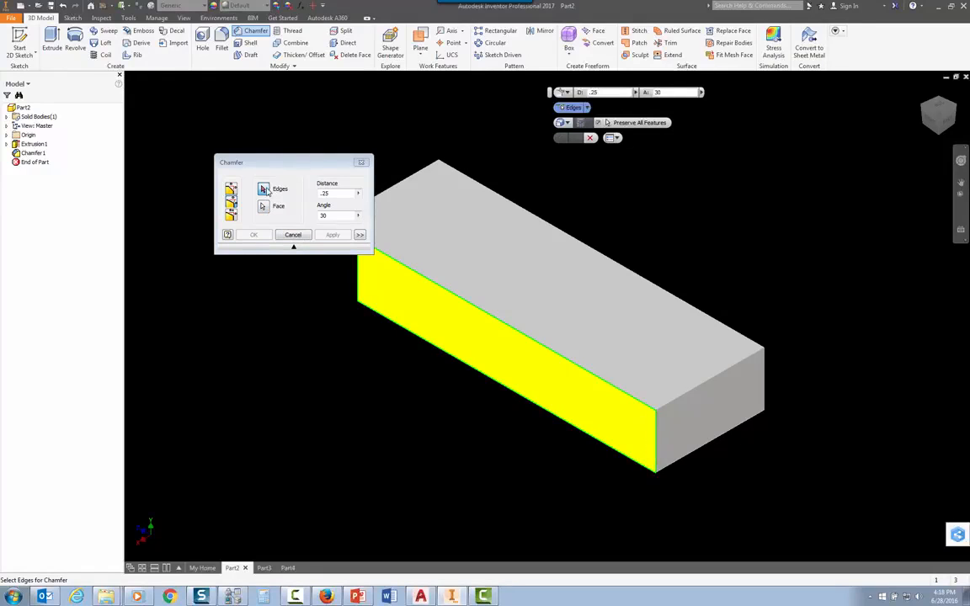
click(264, 189)
click(658, 437)
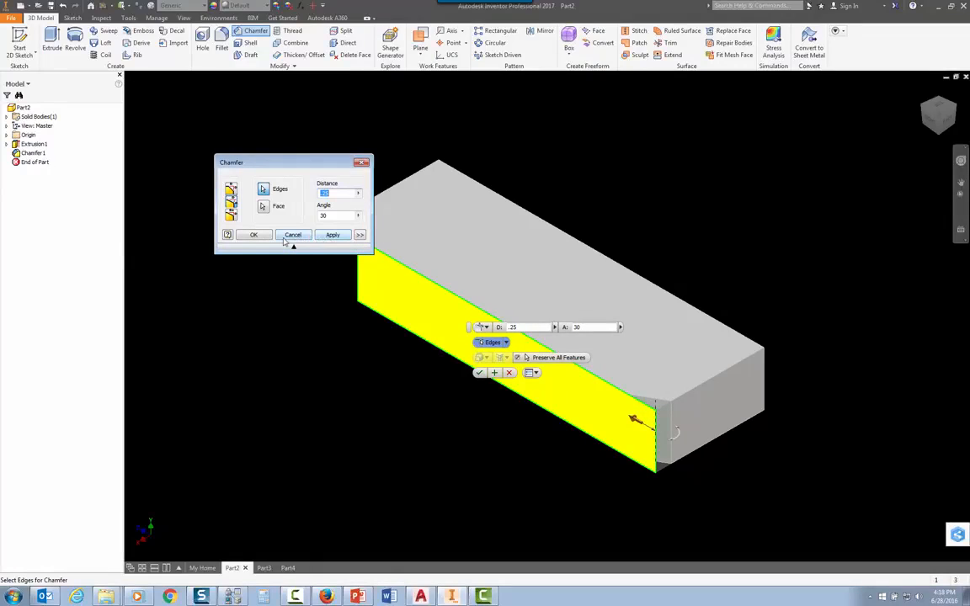
click(255, 235)
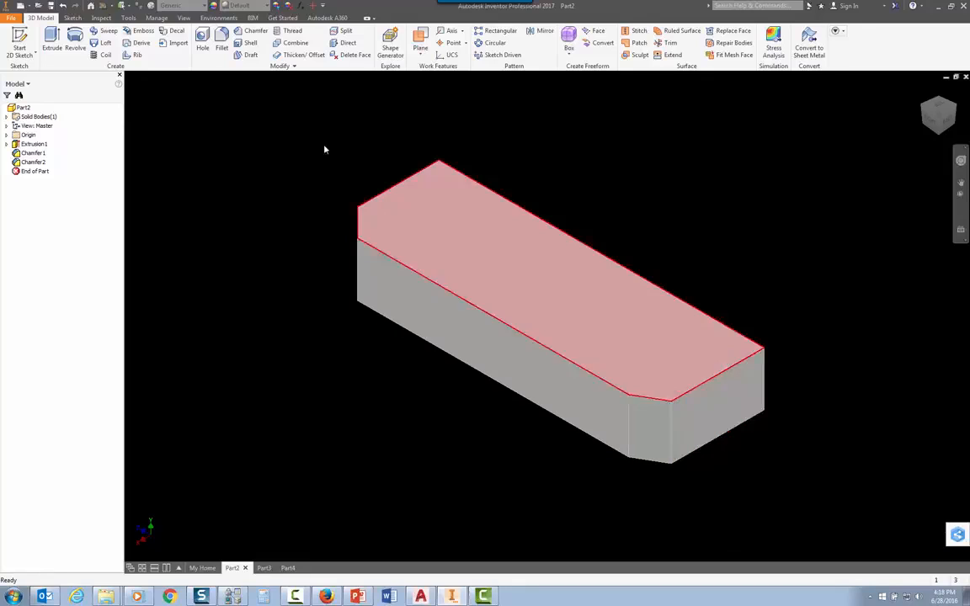
Step: Chamfer the other vertical edge of the second chamfer's end face using Two Distances, 0.25 in along the end face and 0.5 in along the long side
click(256, 31)
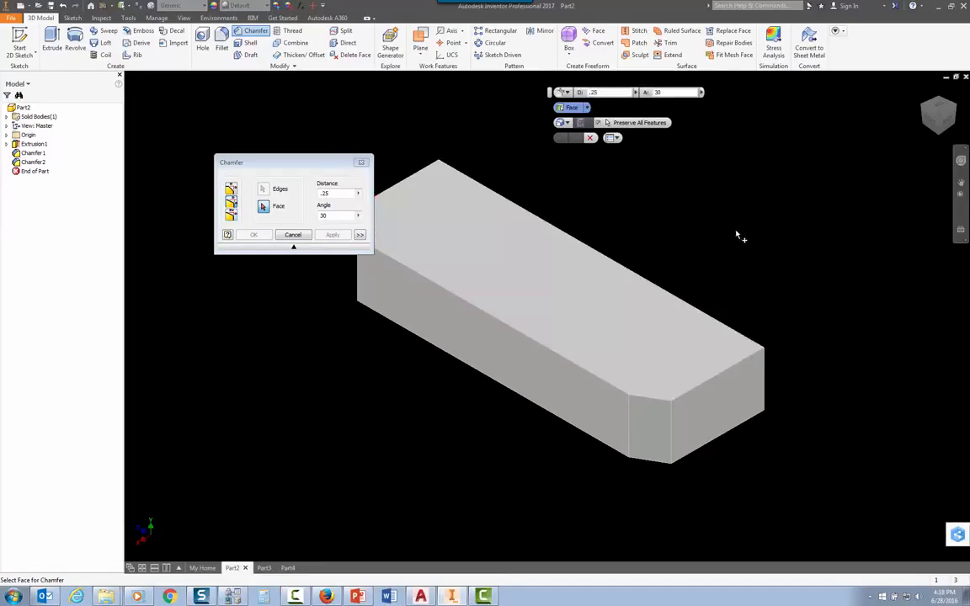
click(954, 110)
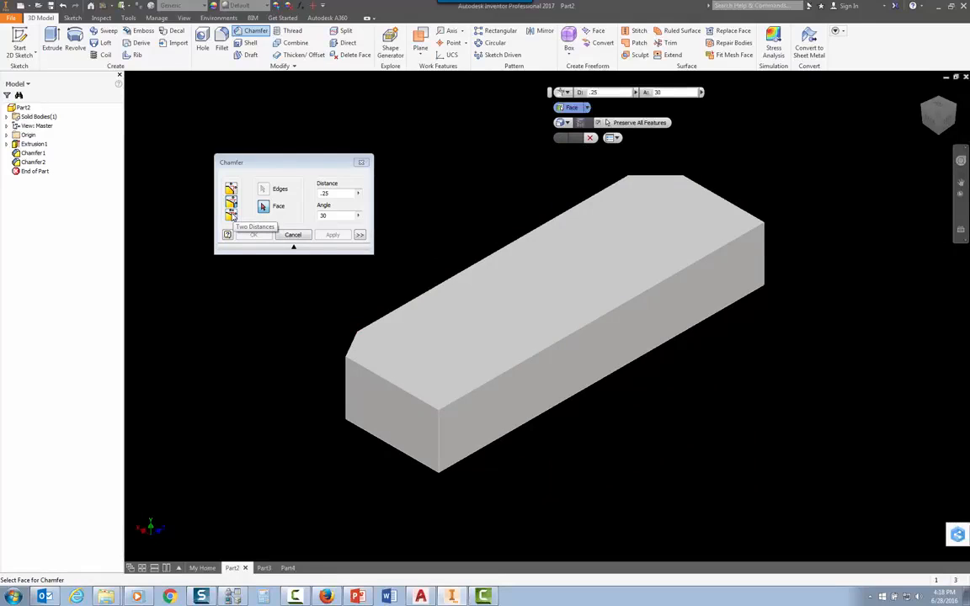
click(232, 216)
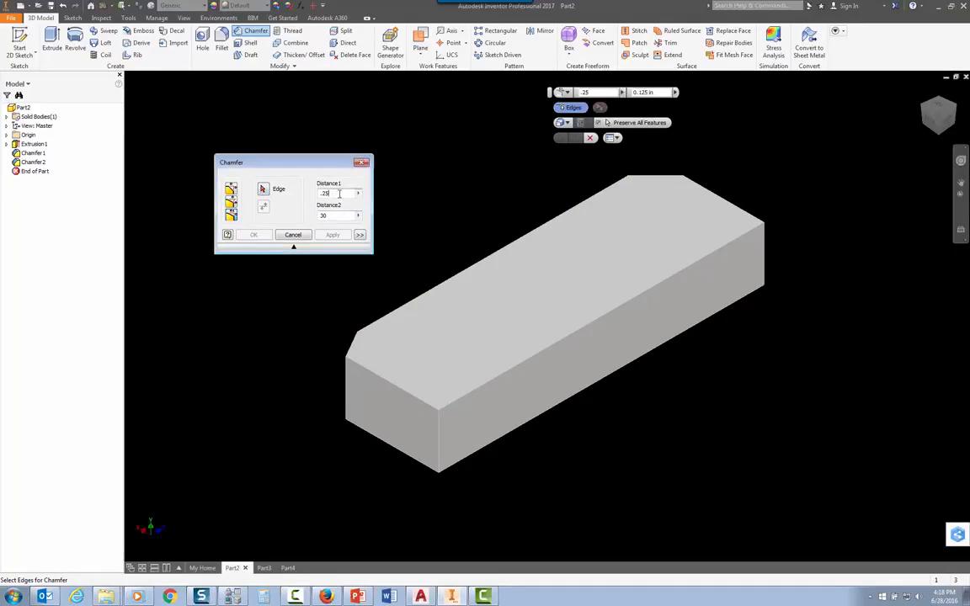
click(344, 216)
key(BackSpace)
click(439, 441)
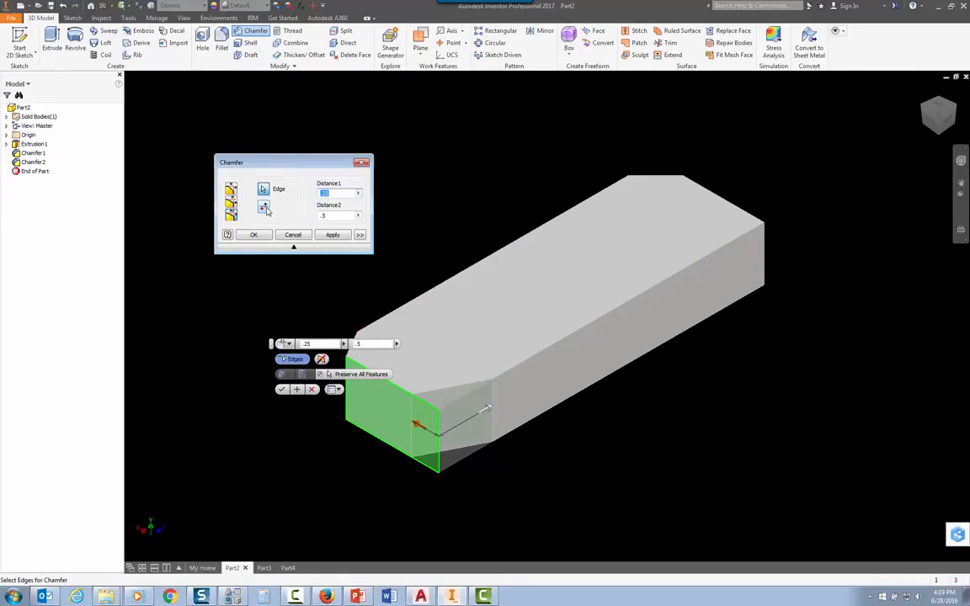
click(263, 208)
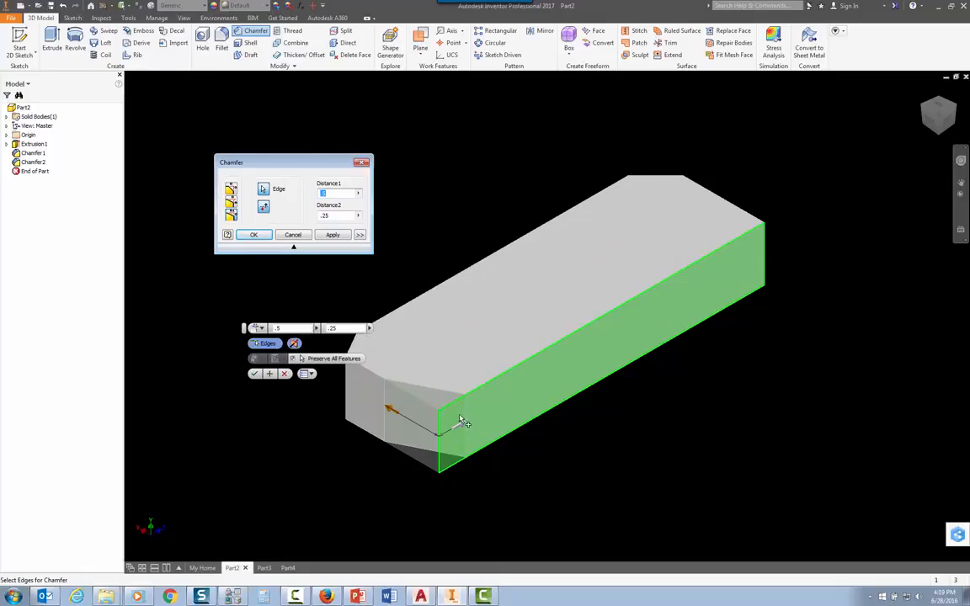
click(263, 208)
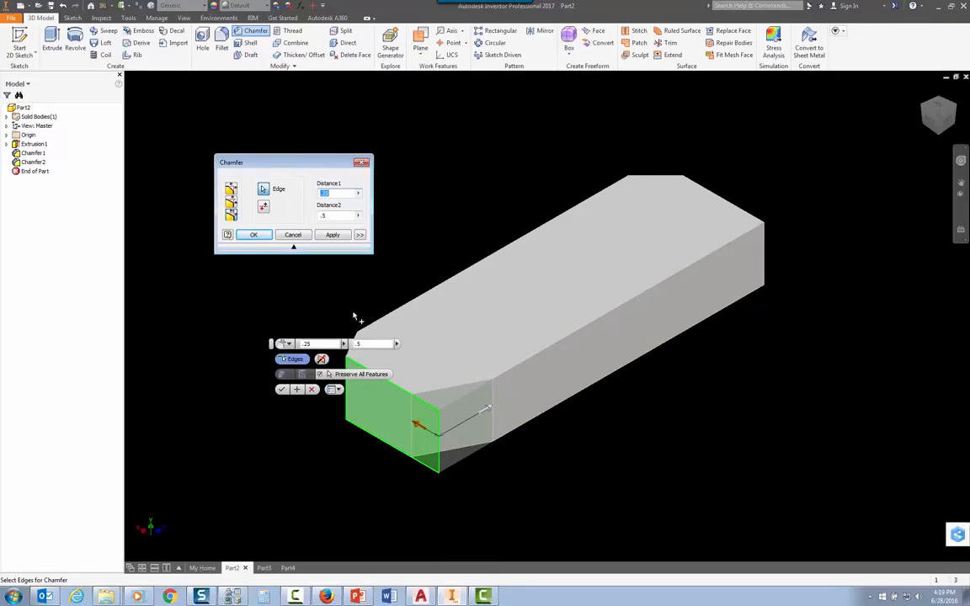
click(252, 235)
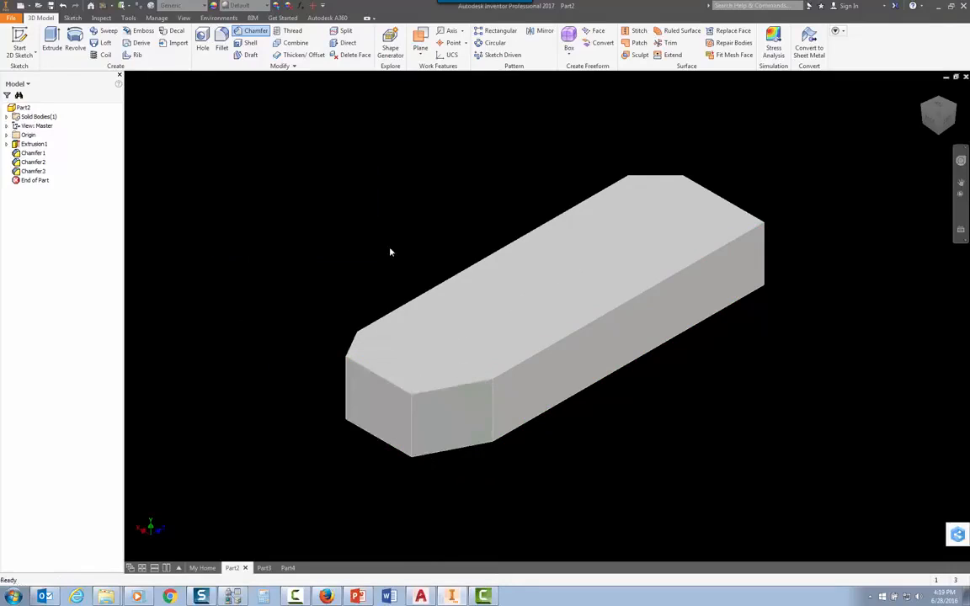
Step: Examine the chamfered block's outline from the top and return to the home view
click(938, 104)
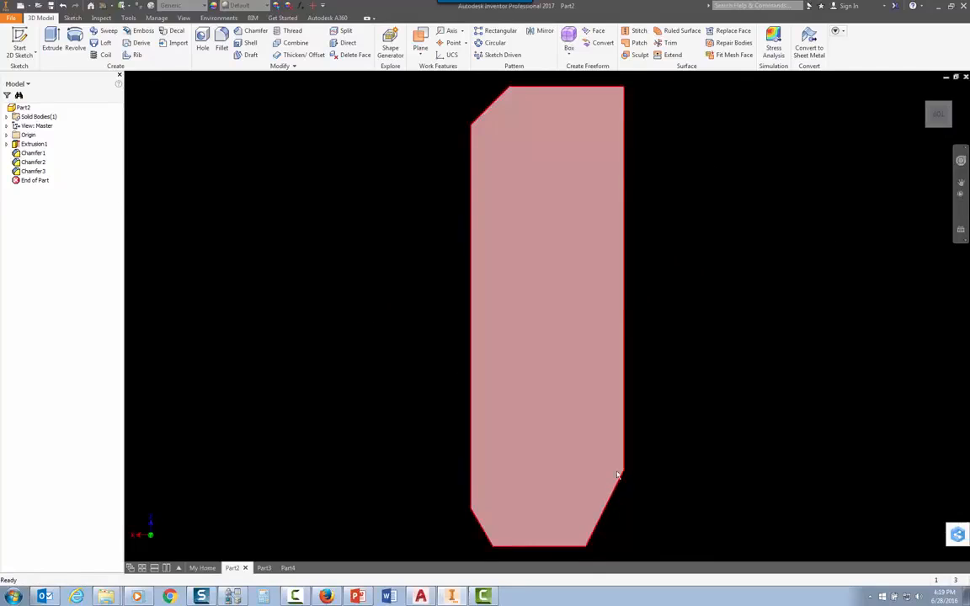
click(925, 92)
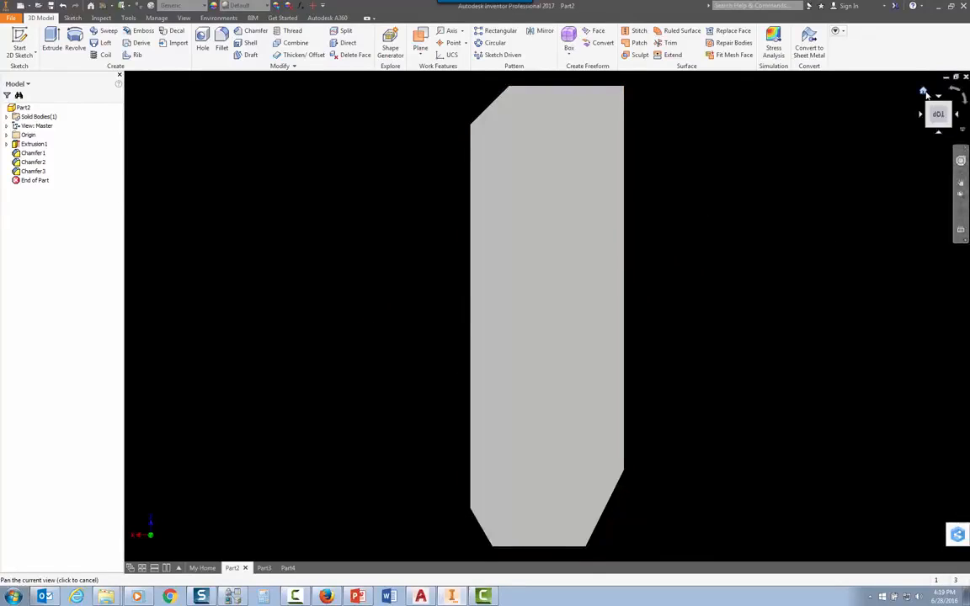
click(925, 92)
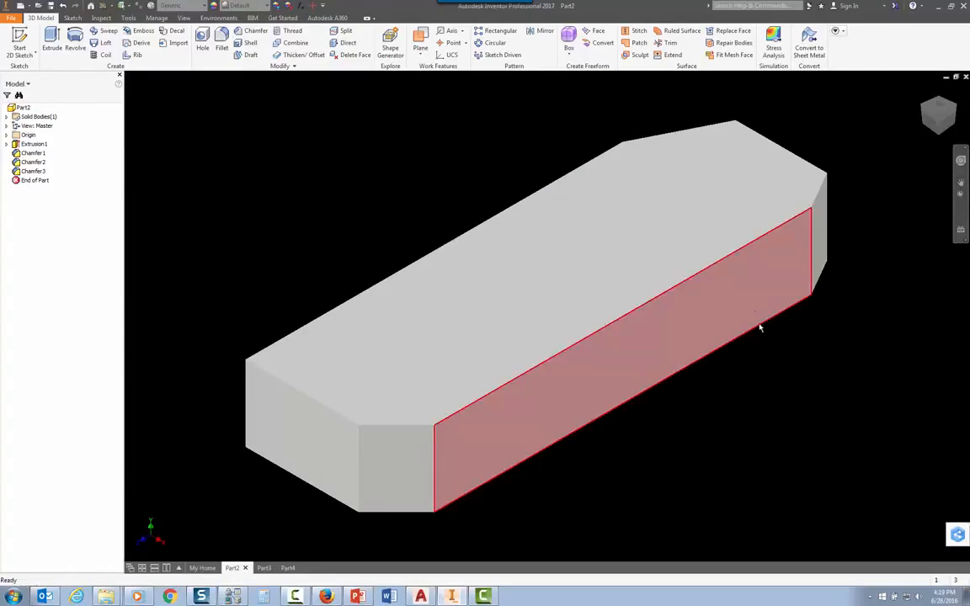